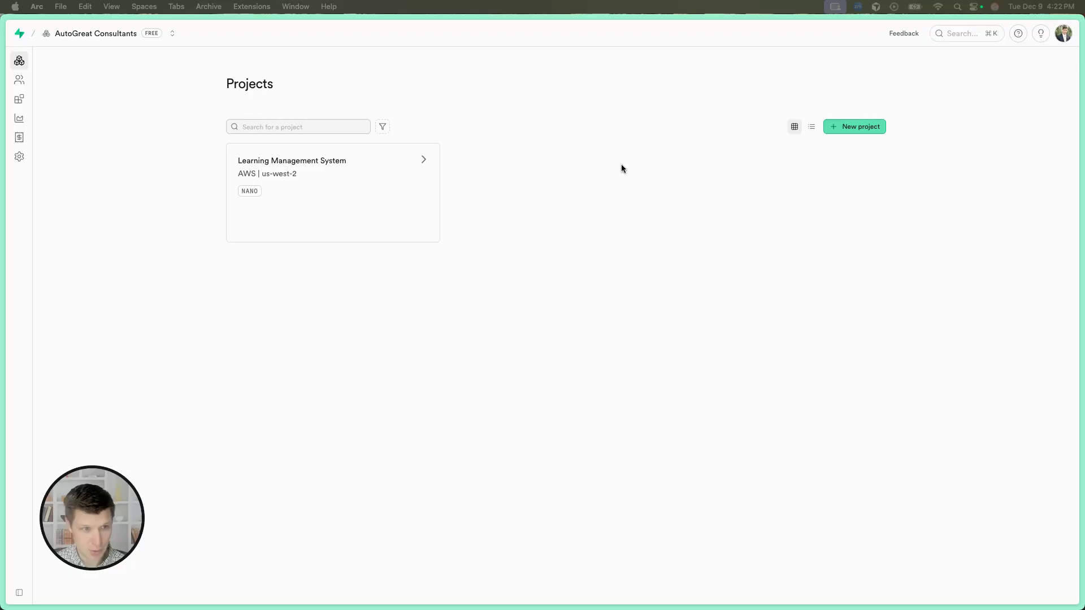
Open the Table Editor of the Learning Management System project and leave the missing-table page.
left_click(413, 178)
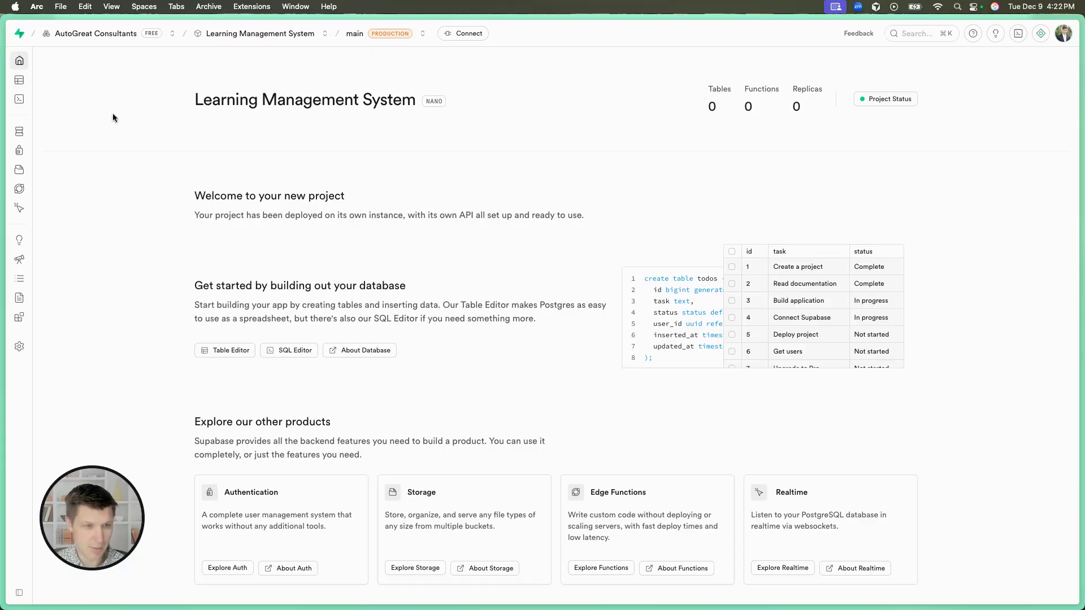
mouse_move(48, 82)
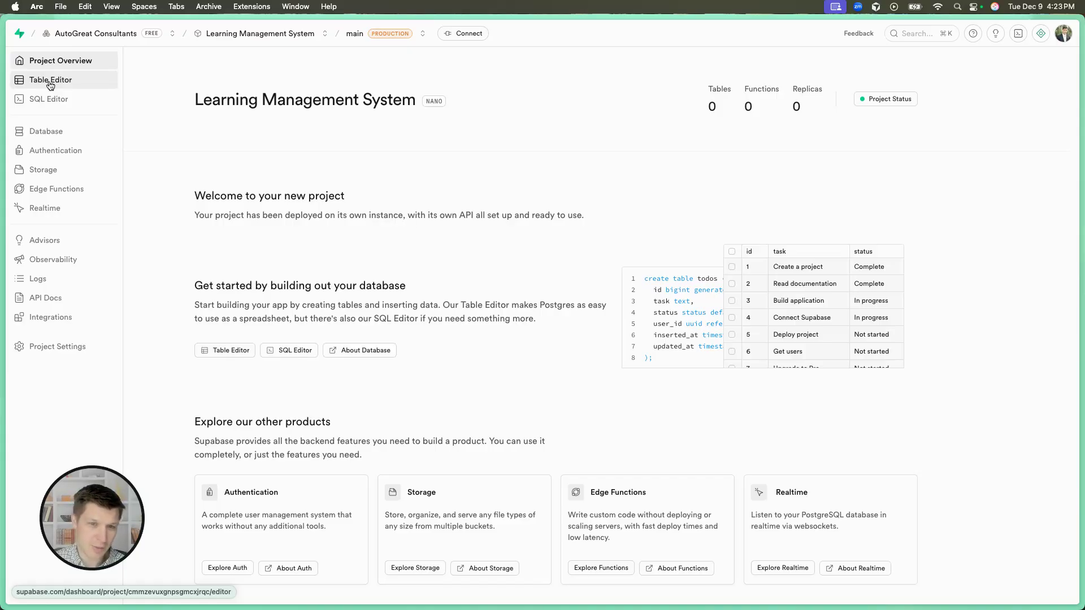
left_click(50, 80)
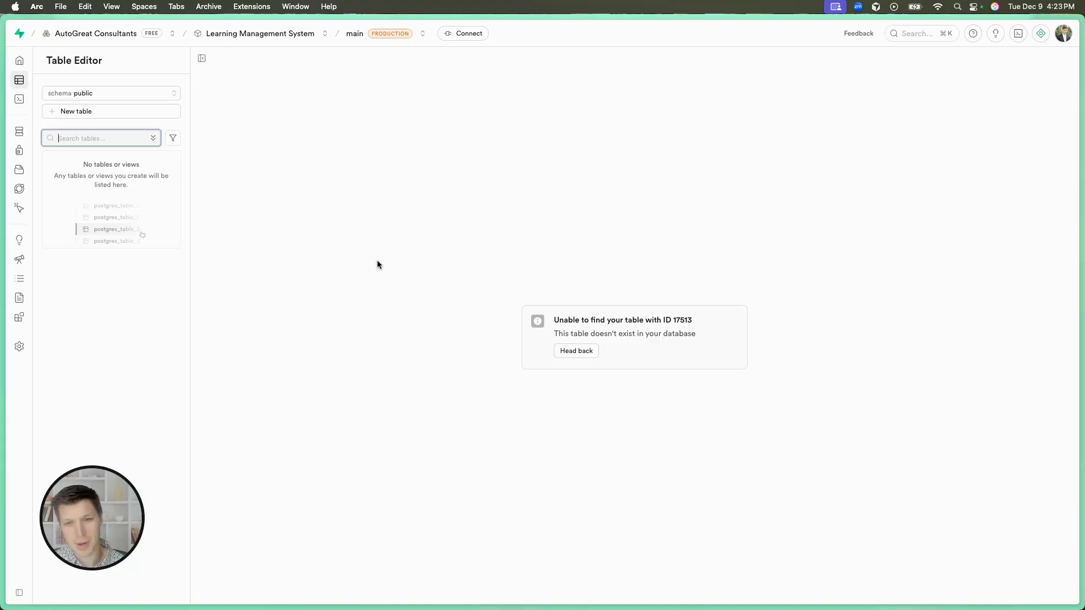
left_click(570, 351)
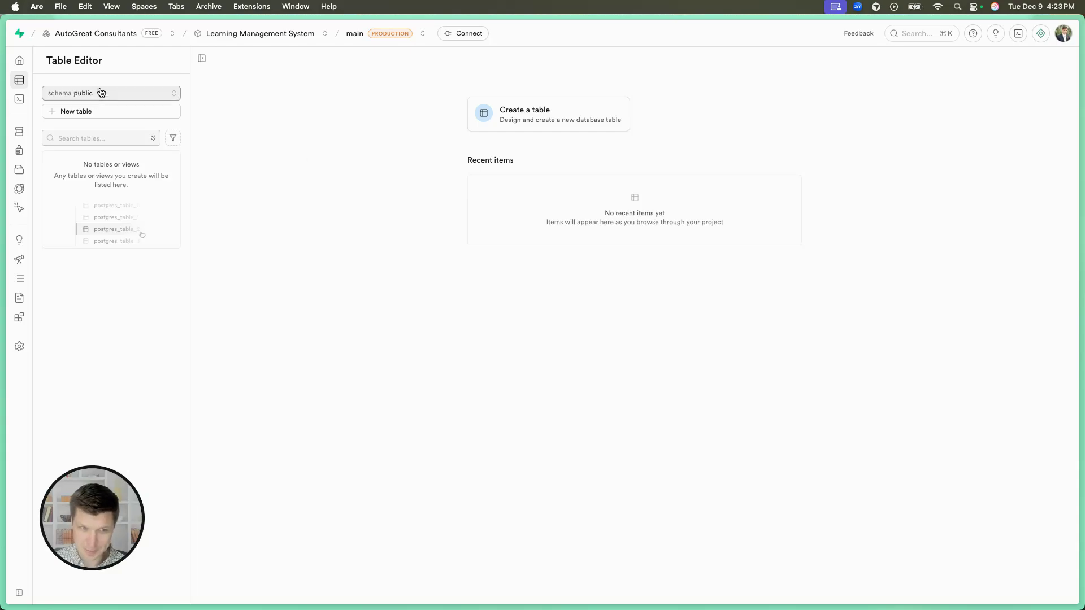
Start a new table named courses in the public schema and add a text column named title.
left_click(90, 111)
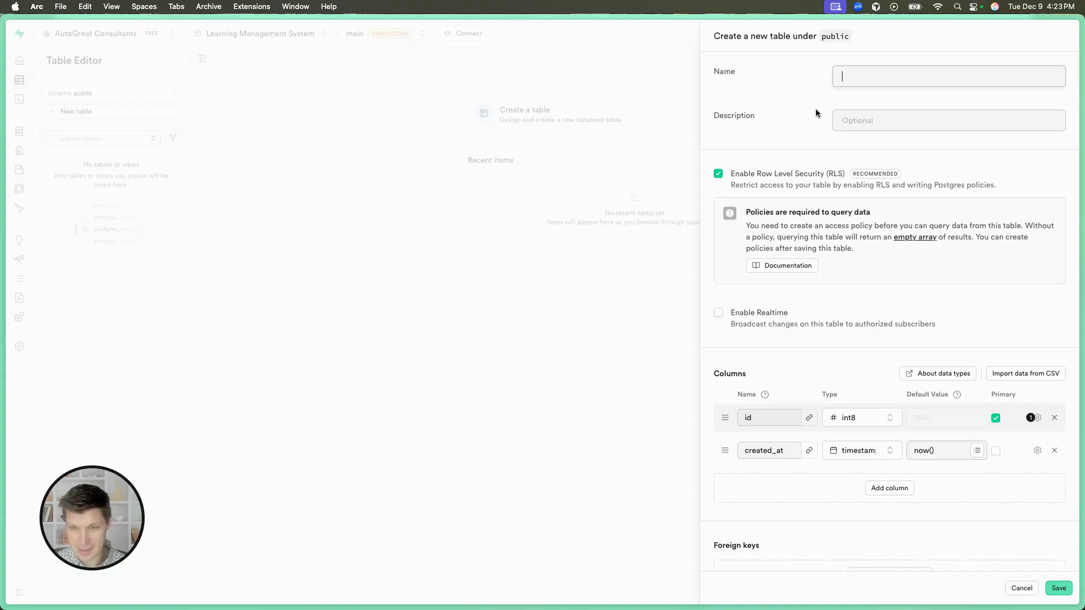
type("courses")
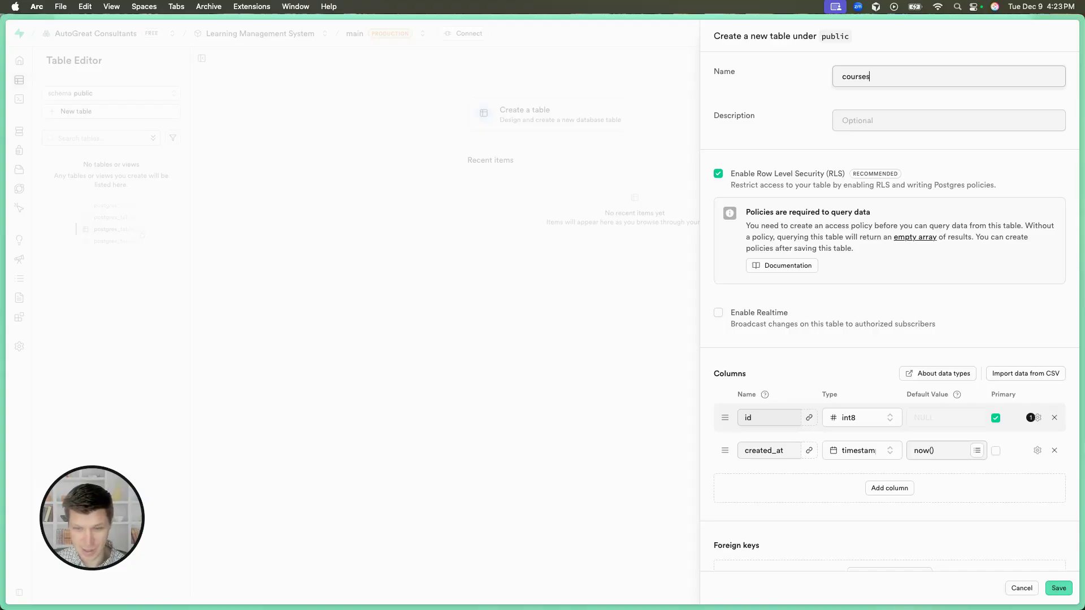
scroll(873, 163, "down", 1)
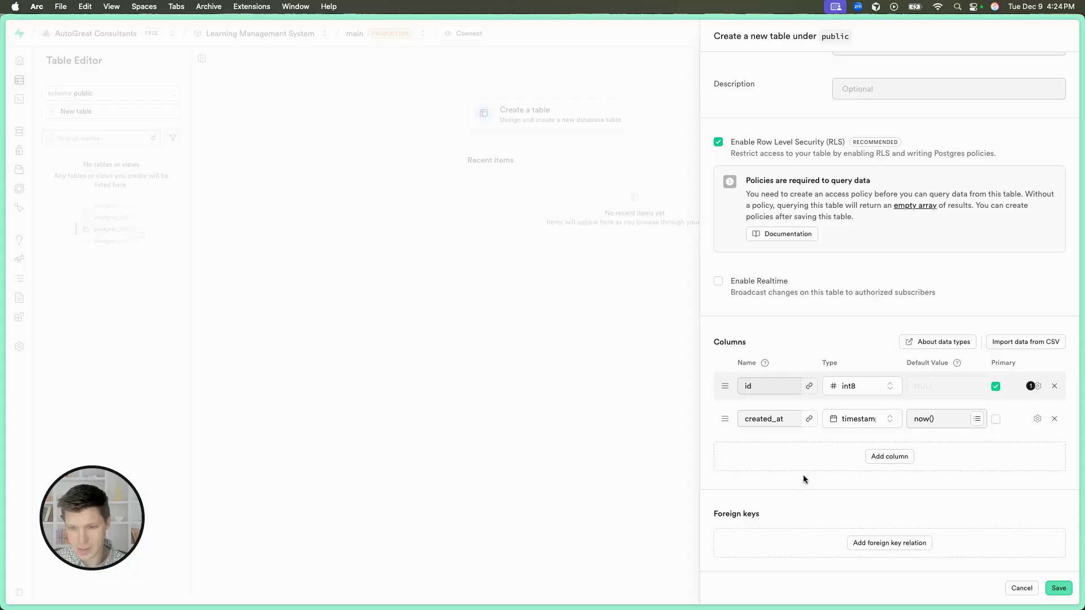
left_click(874, 456)
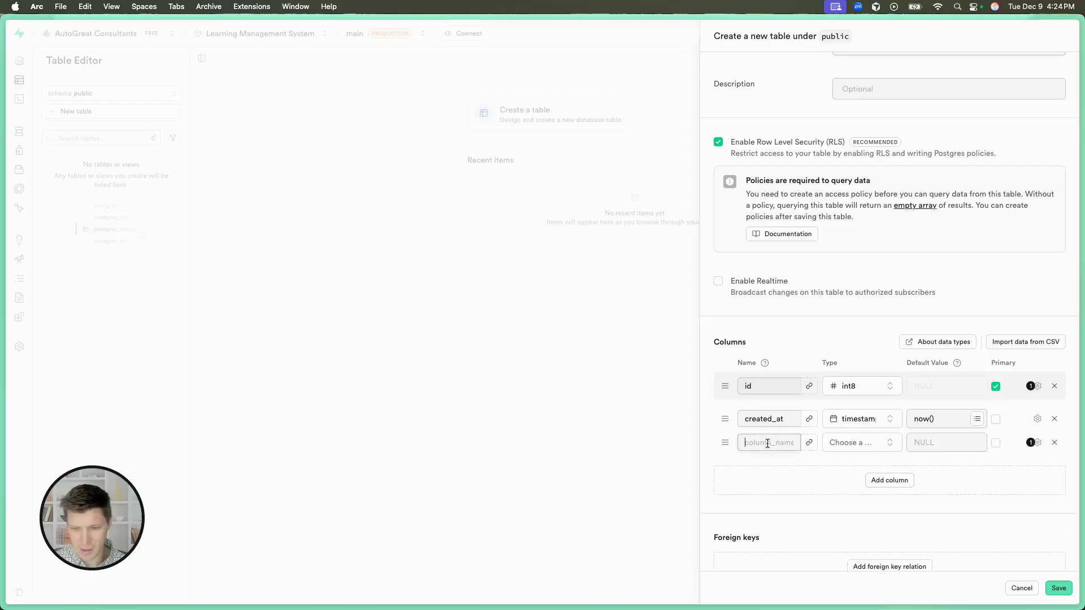
type("title")
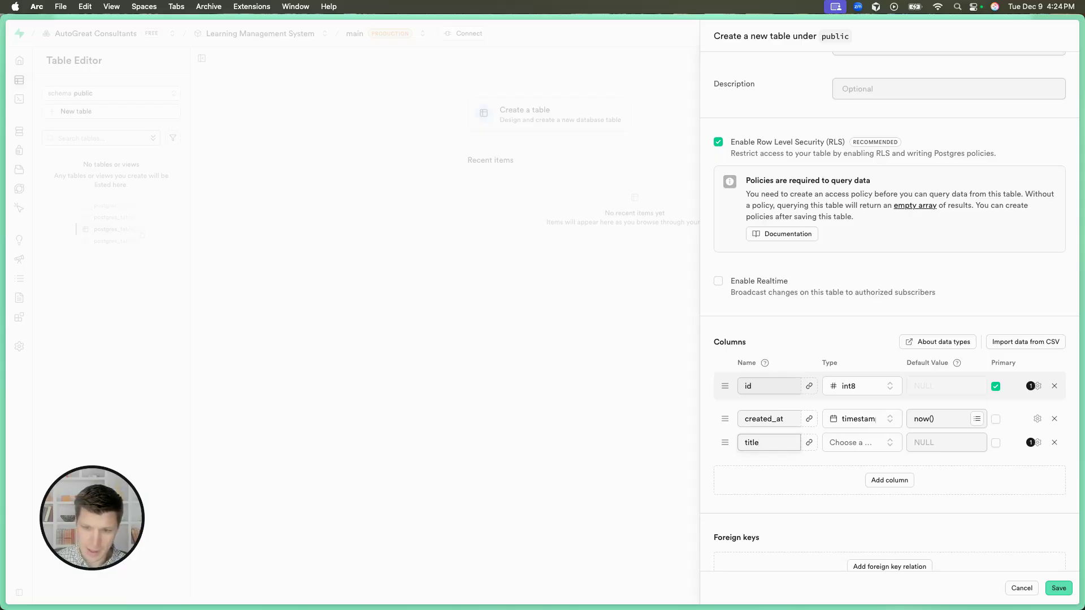
left_click(863, 443)
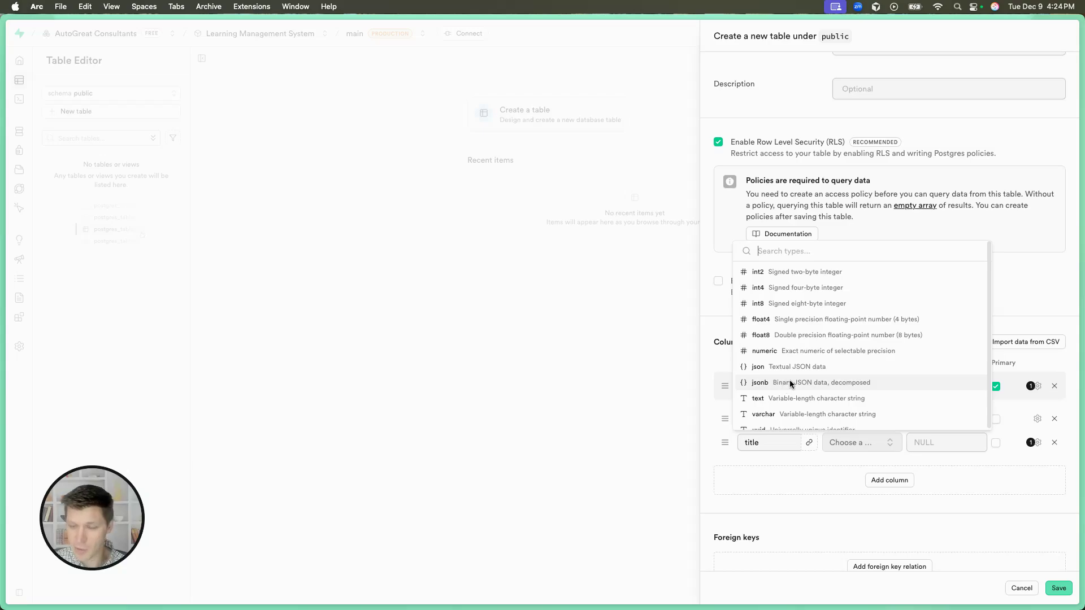
scroll(770, 382, "down", 1)
scroll(769, 380, "down", 1)
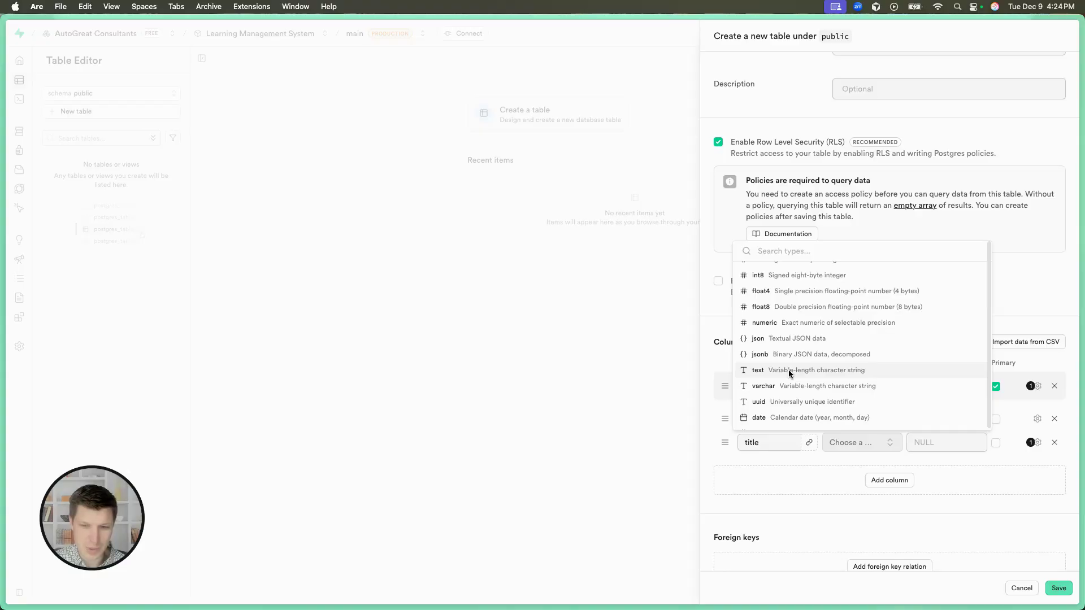
left_click(790, 371)
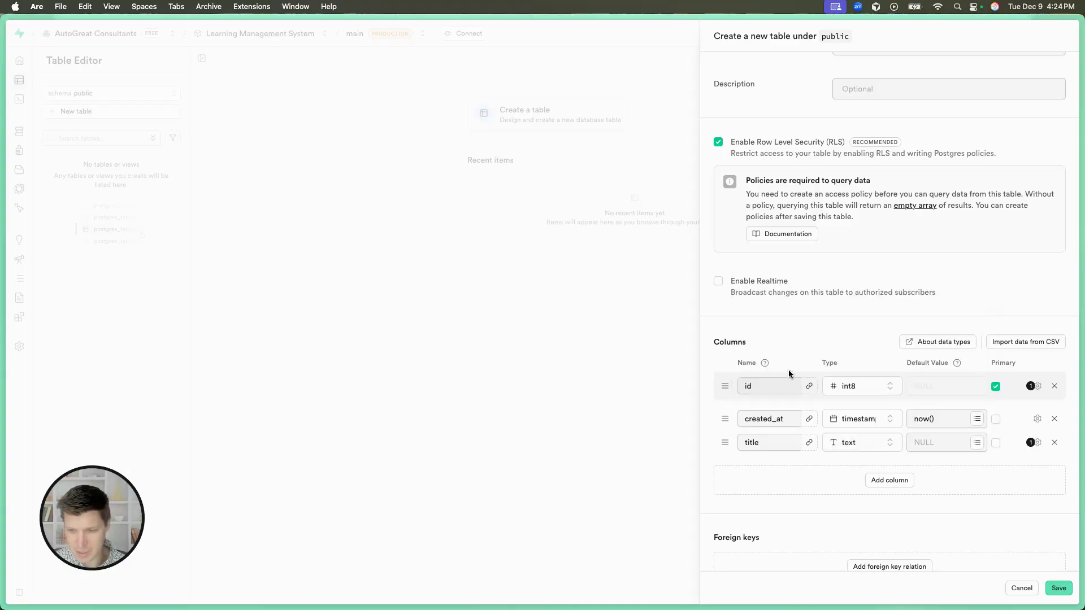
Add a text column named description to the new courses table.
scroll(853, 450, "down", 1)
left_click(866, 456)
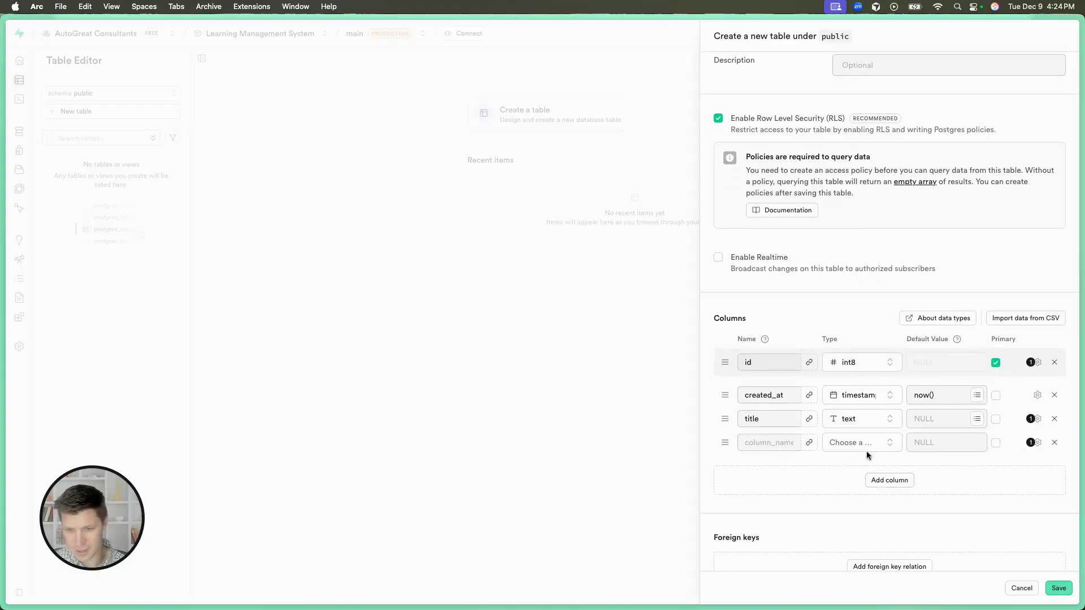
left_click(784, 448)
type("description")
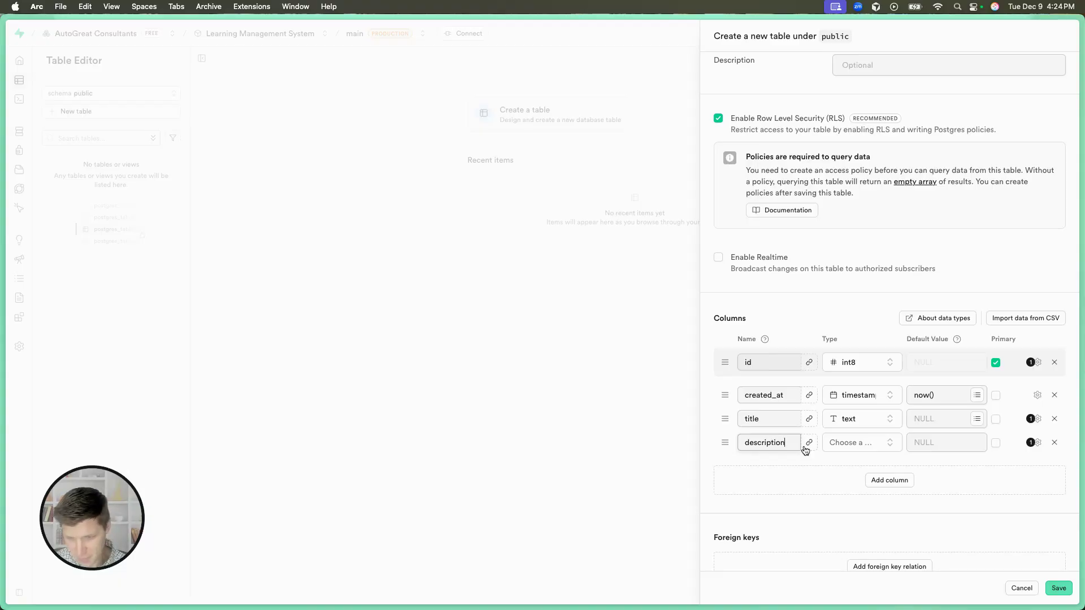
left_click(851, 442)
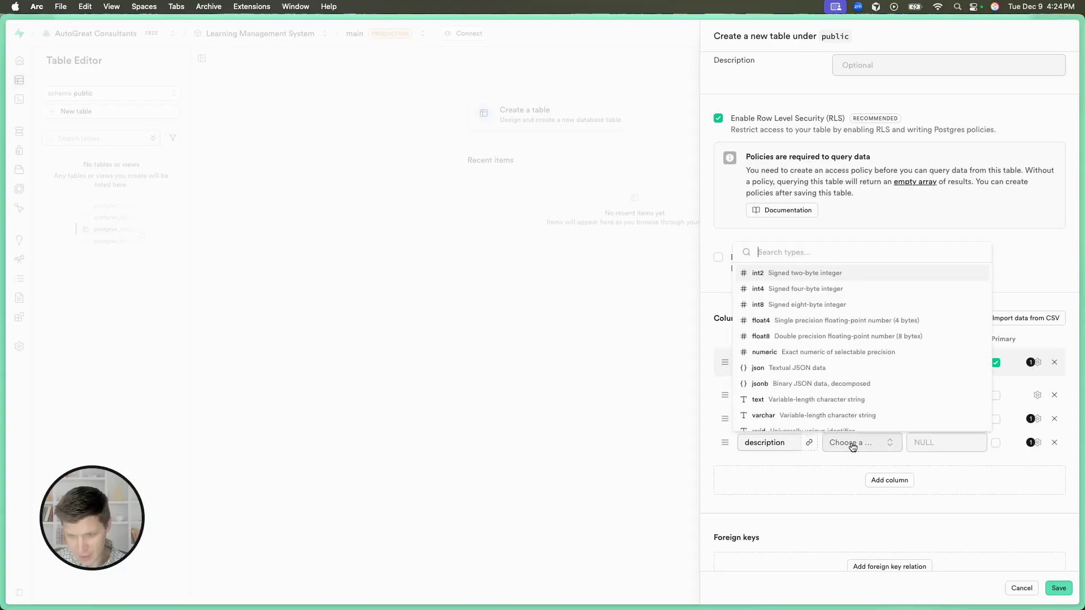
left_click(775, 397)
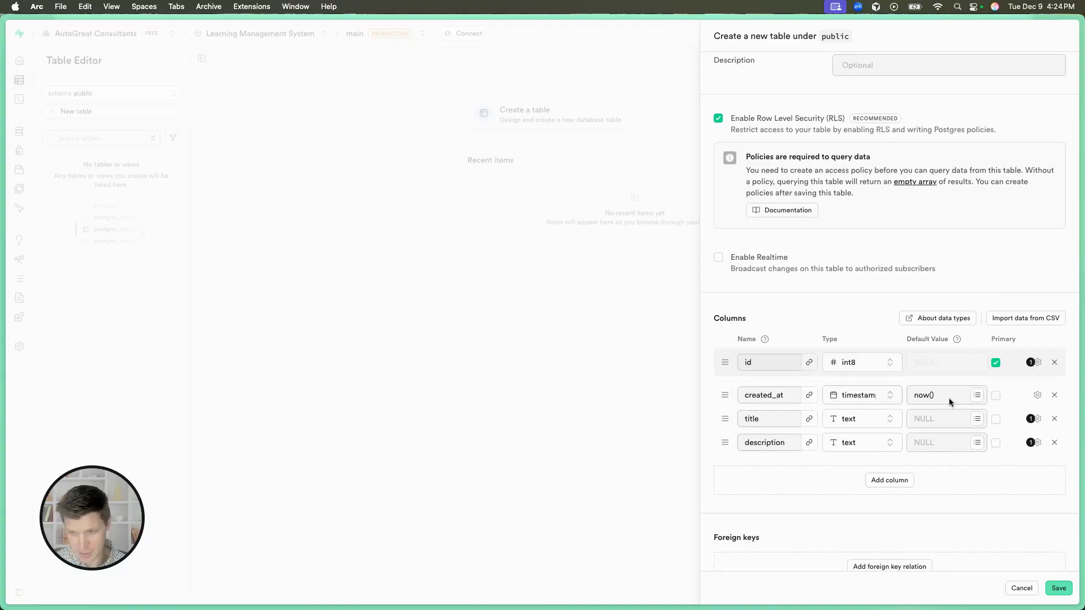
Make the title column non-nullable in its extra options.
left_click(1037, 420)
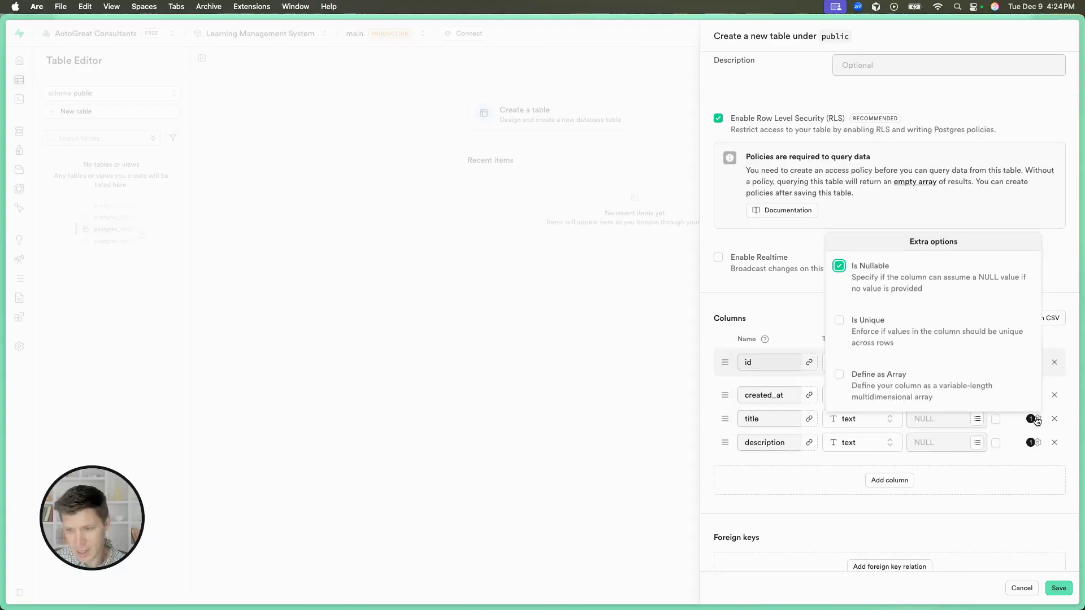
left_click(856, 282)
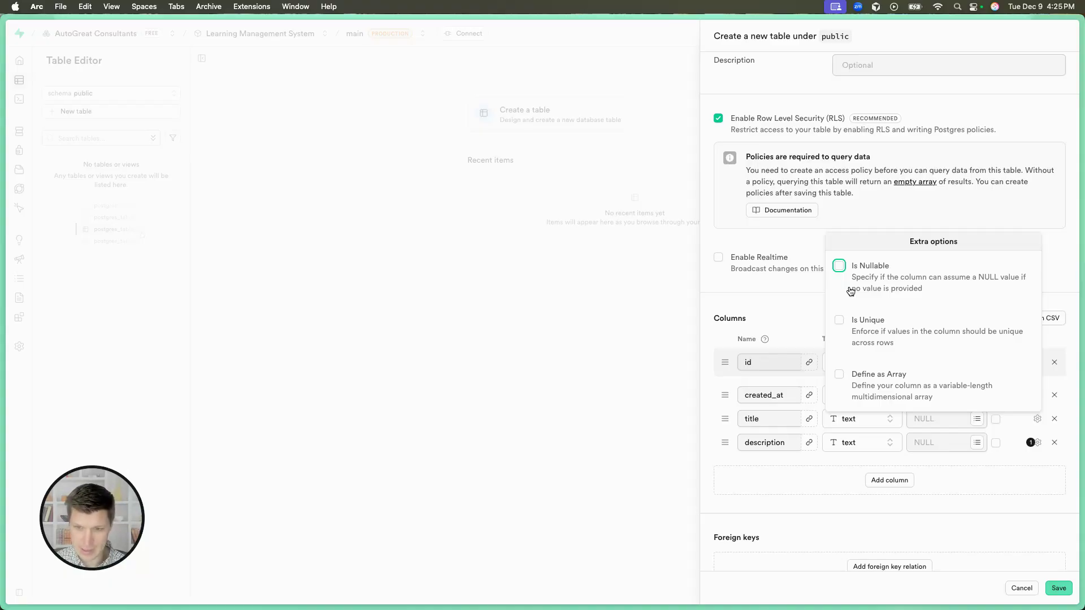
left_click(1037, 465)
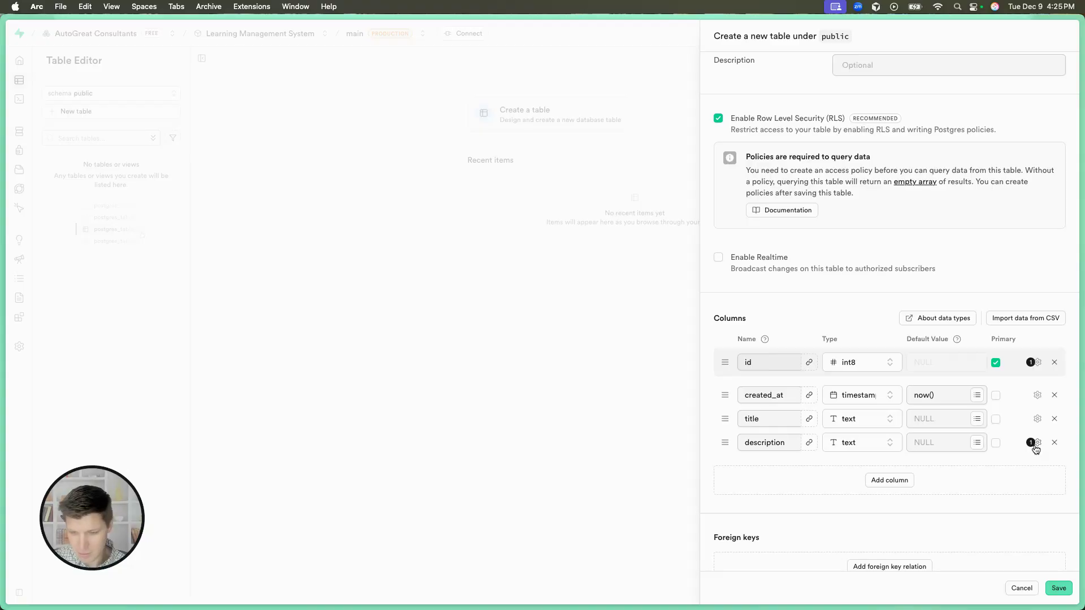
Check the description column's extra options, keeping it nullable, and save the courses table.
left_click(1036, 446)
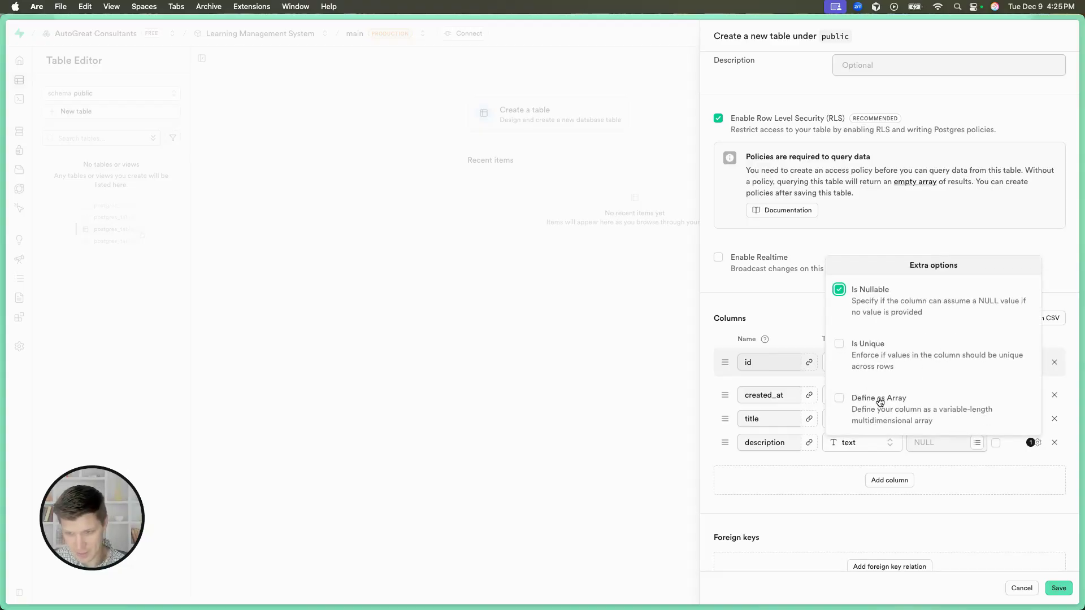
left_click(968, 479)
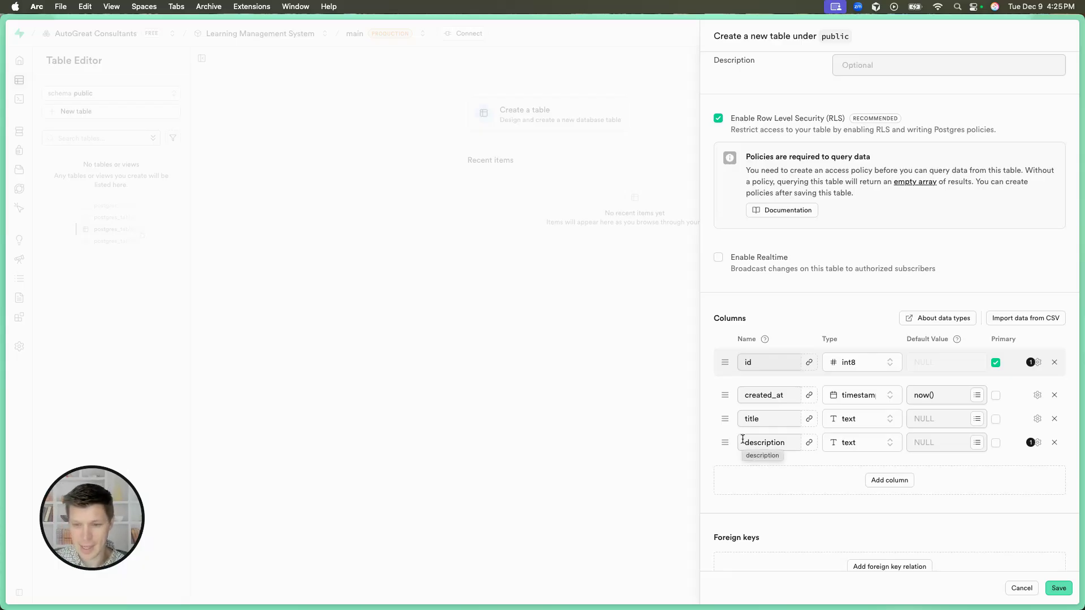
scroll(794, 460, "down", 1)
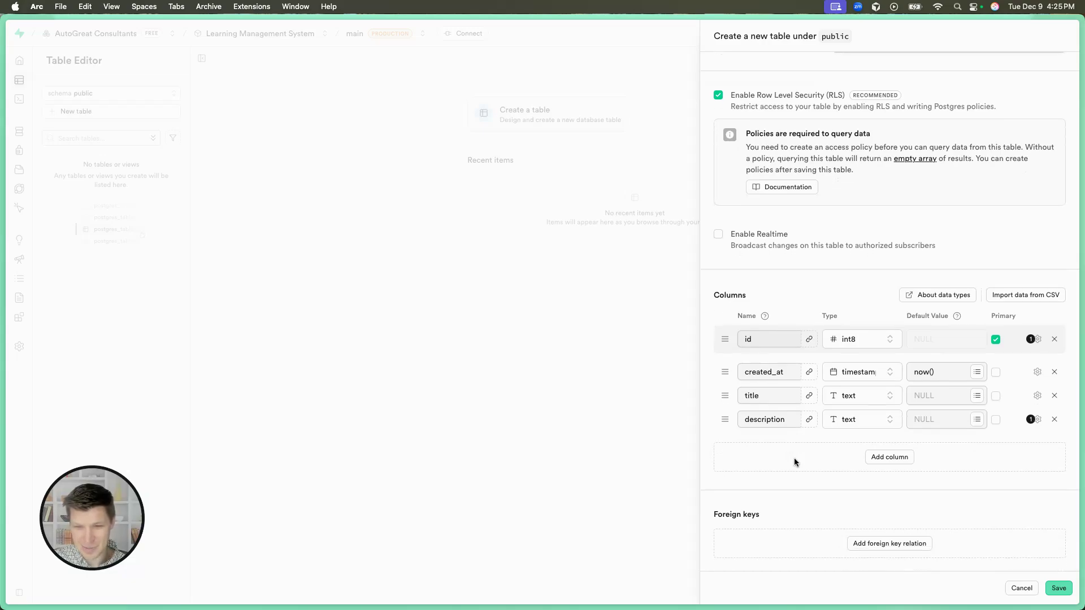
scroll(794, 462, "up", 1)
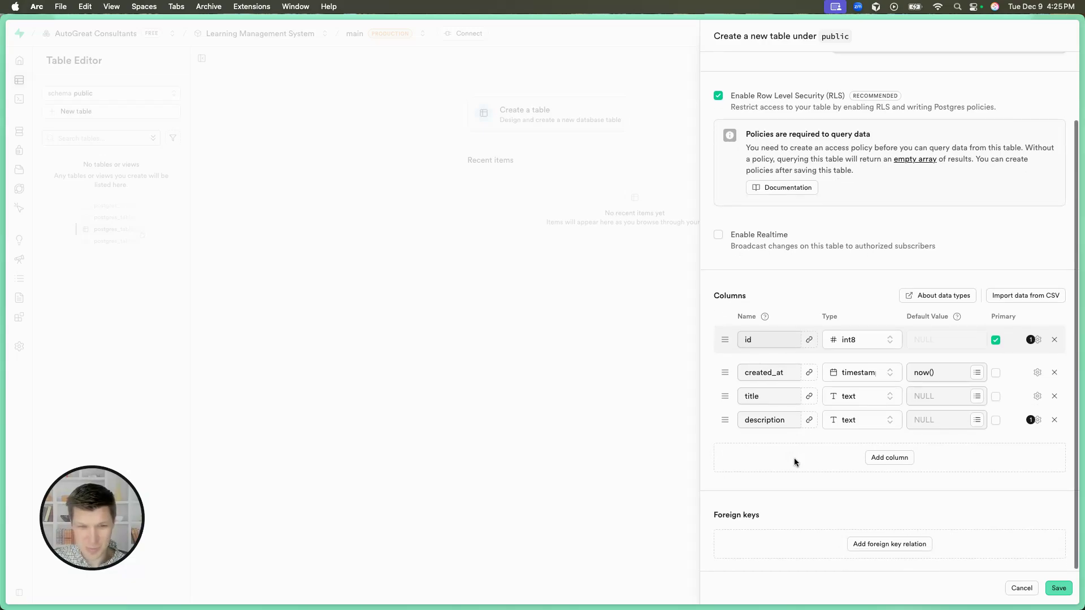
left_click(1059, 589)
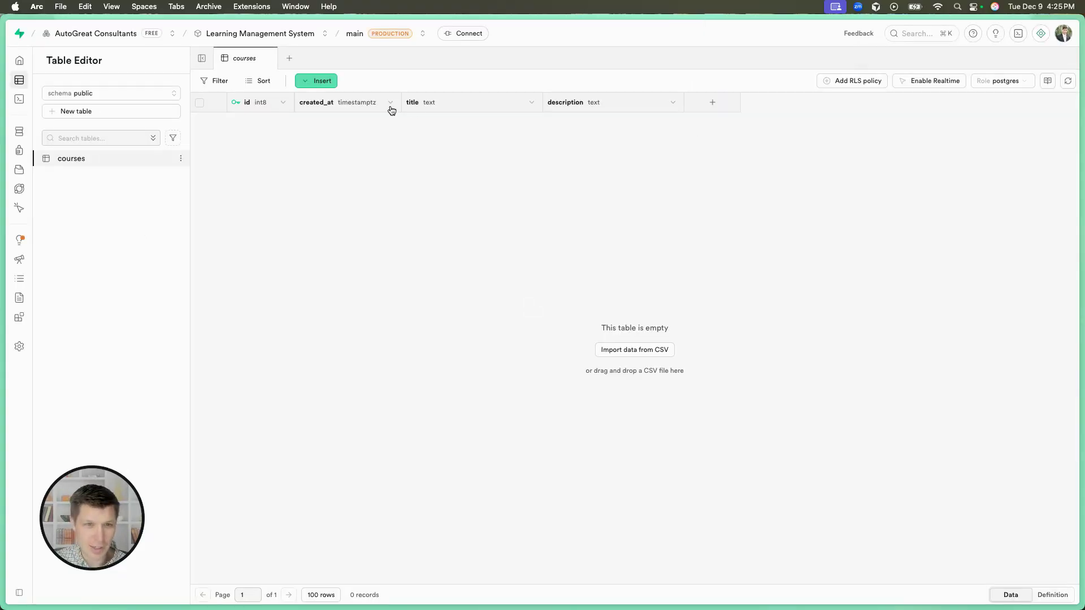
Start a new row in the courses table, ready for its title entry.
left_click(309, 85)
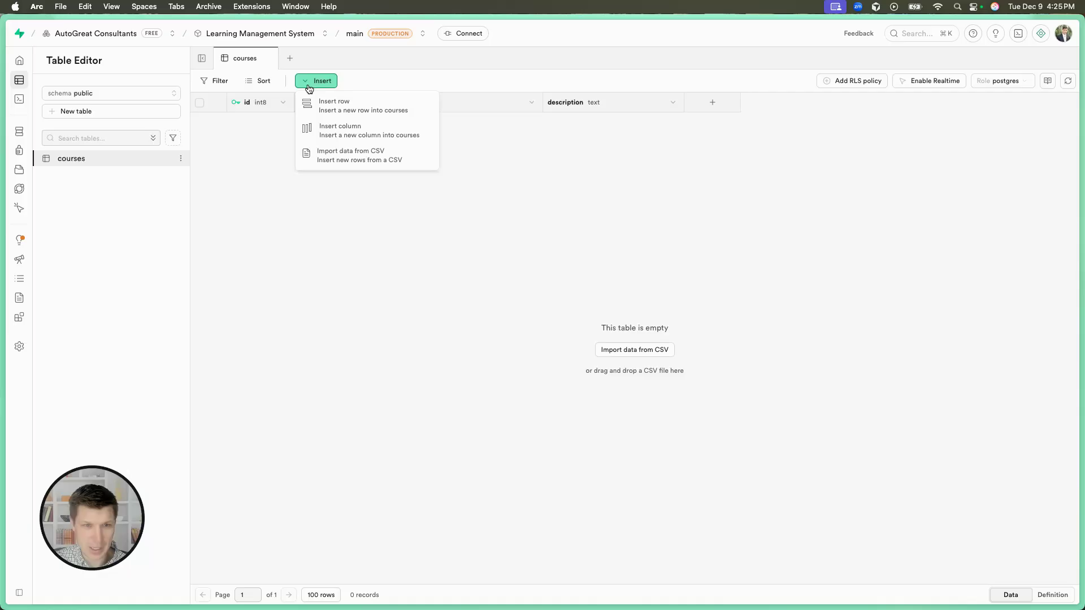
left_click(361, 111)
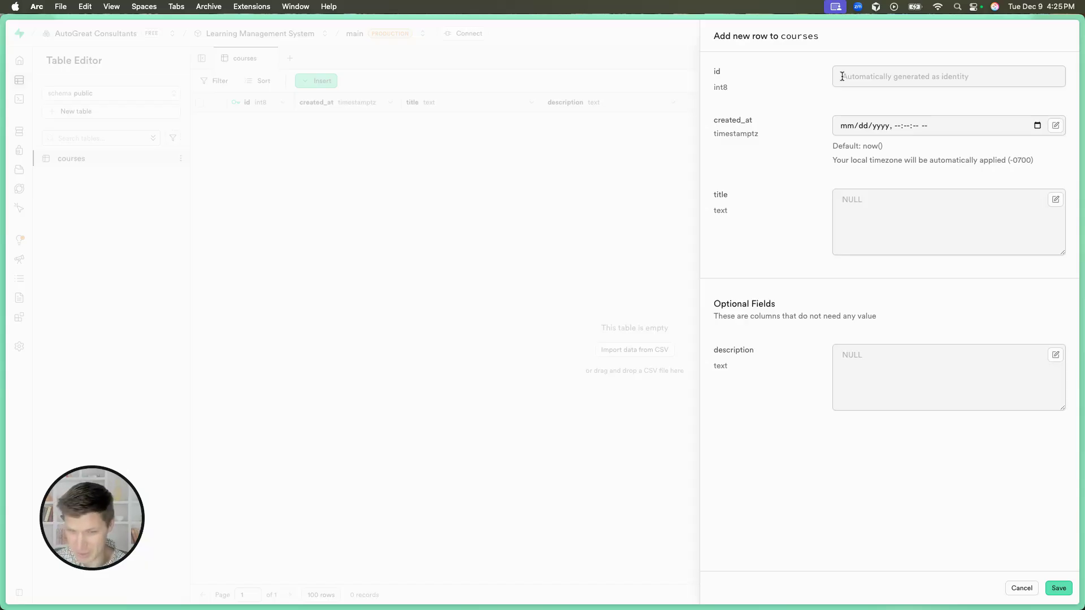
left_click(866, 206)
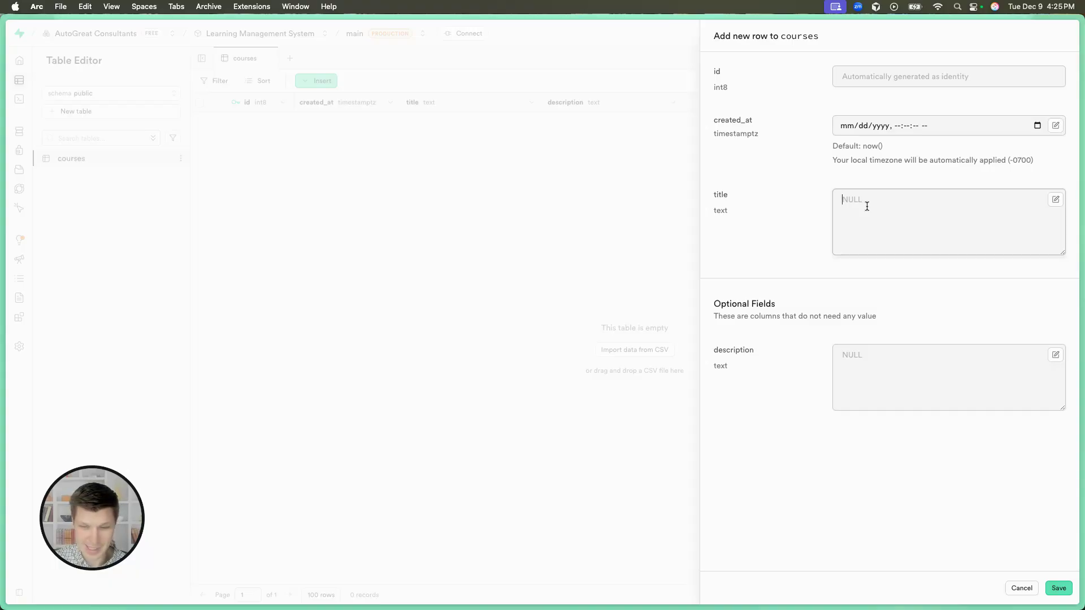
type("G")
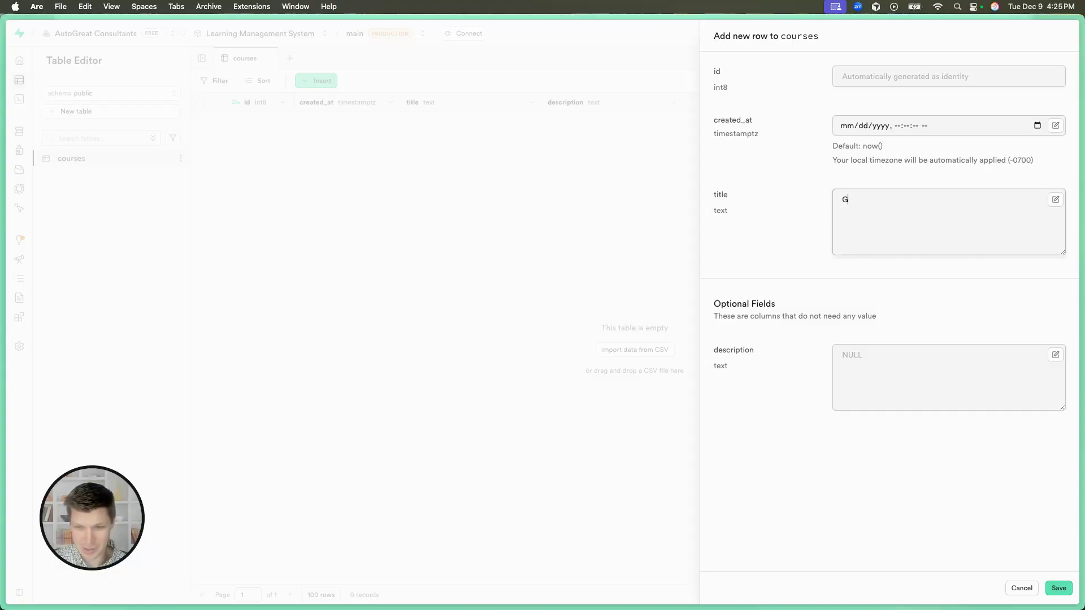
key("BackSpace")
type("L")
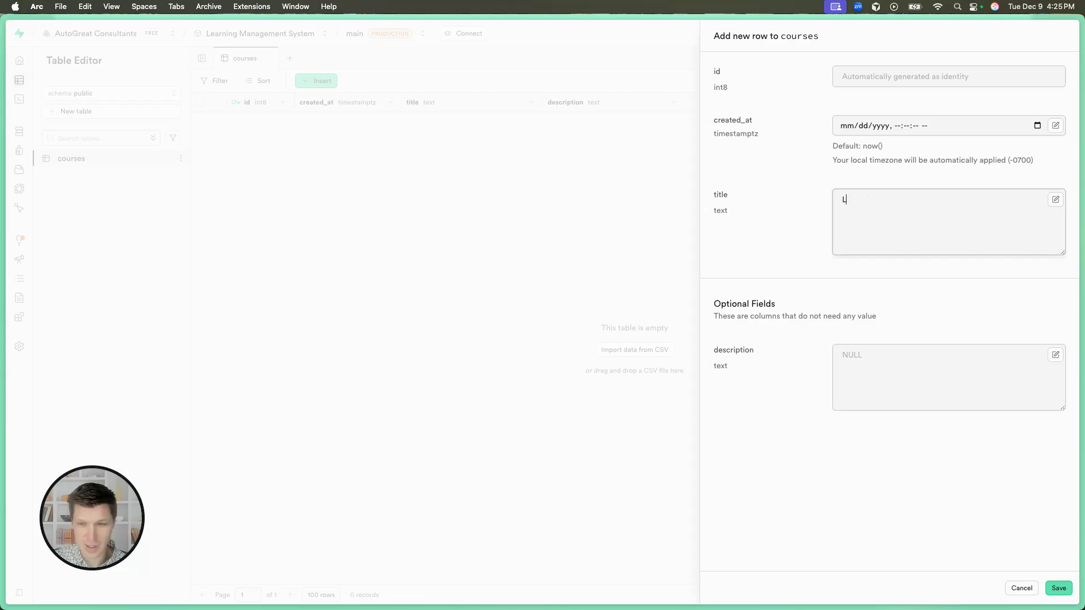
type("earning about")
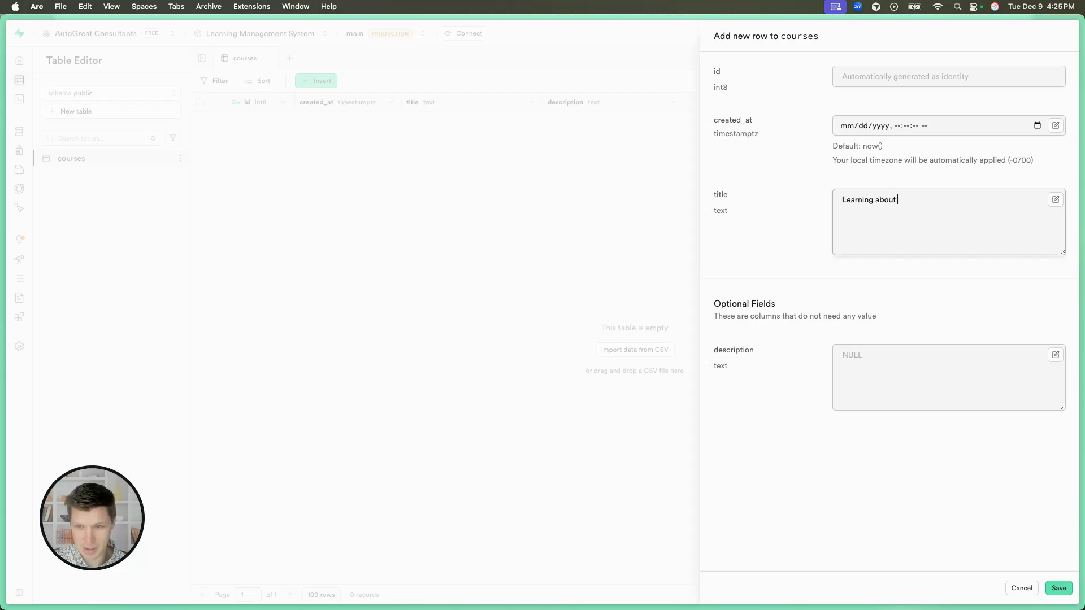
key("super+BackSpace")
Give the new courses row the title "Databases with Supabase" and save it without a description.
type("Database")
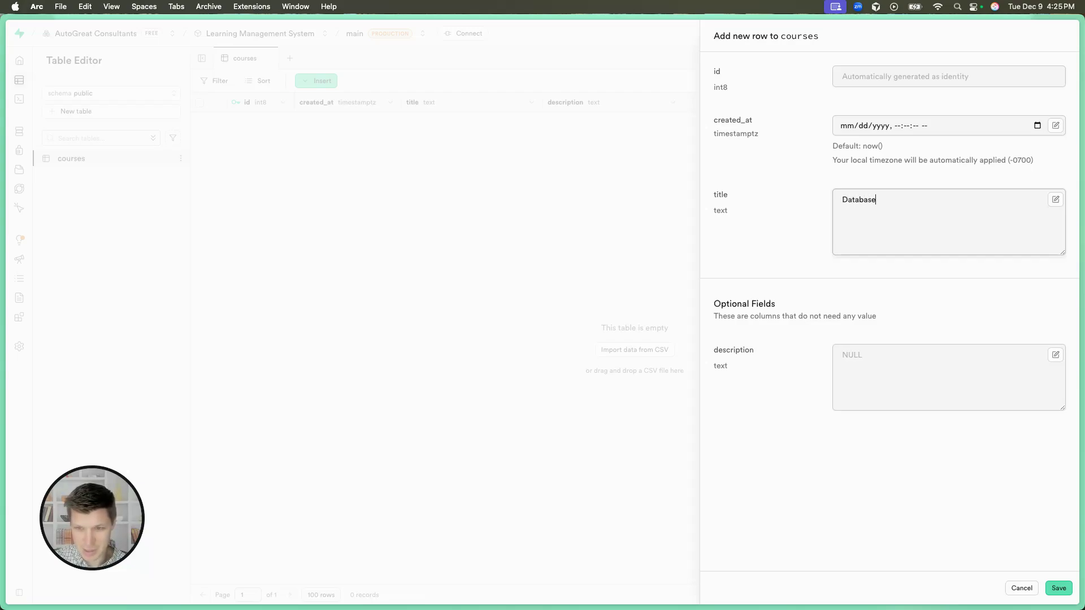
type("s with Supabase")
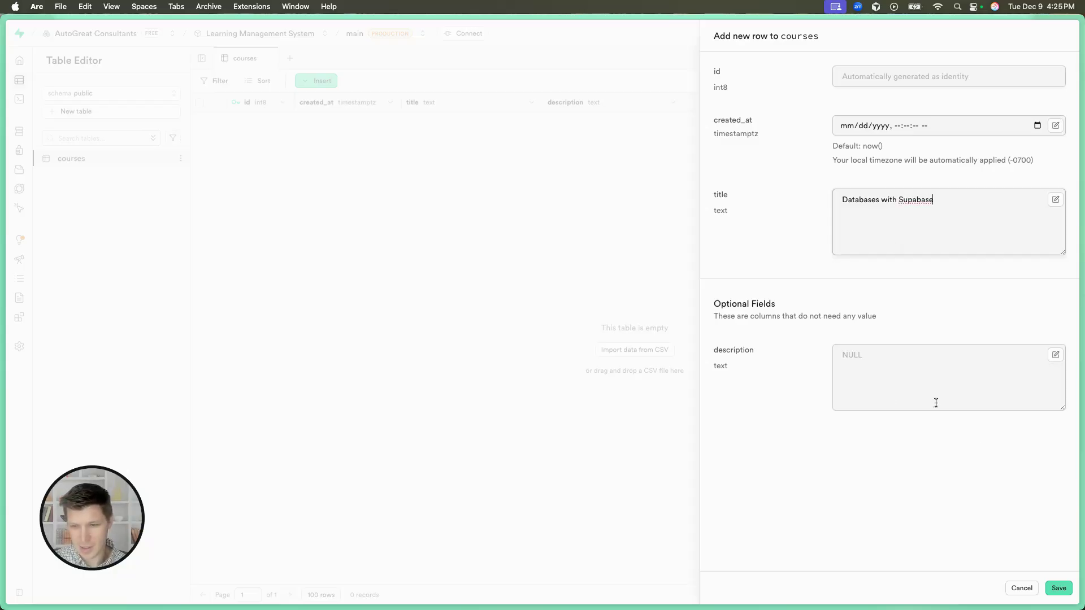
left_click(1056, 588)
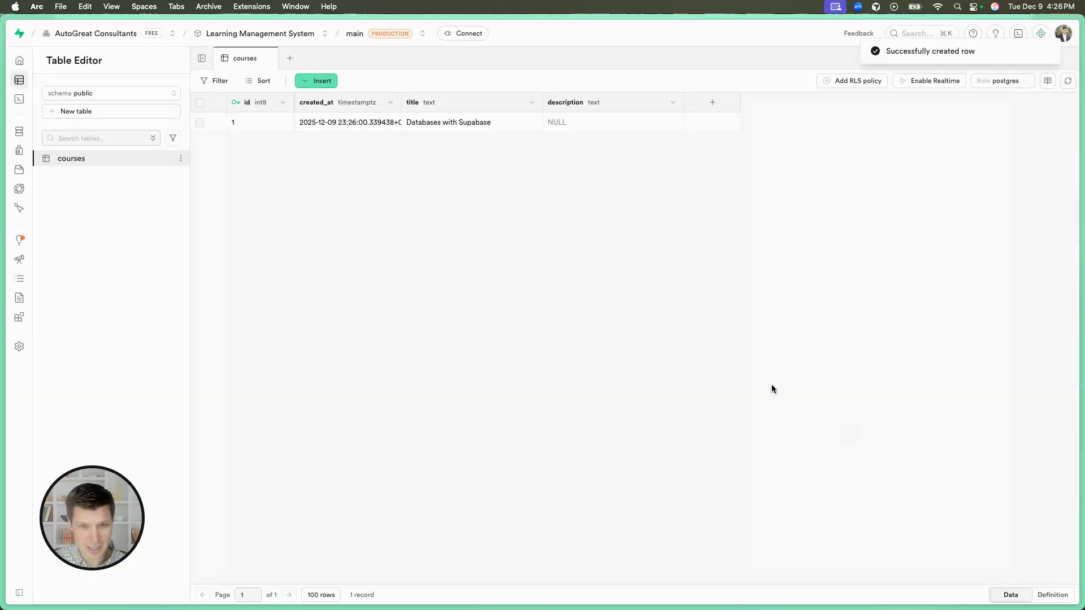